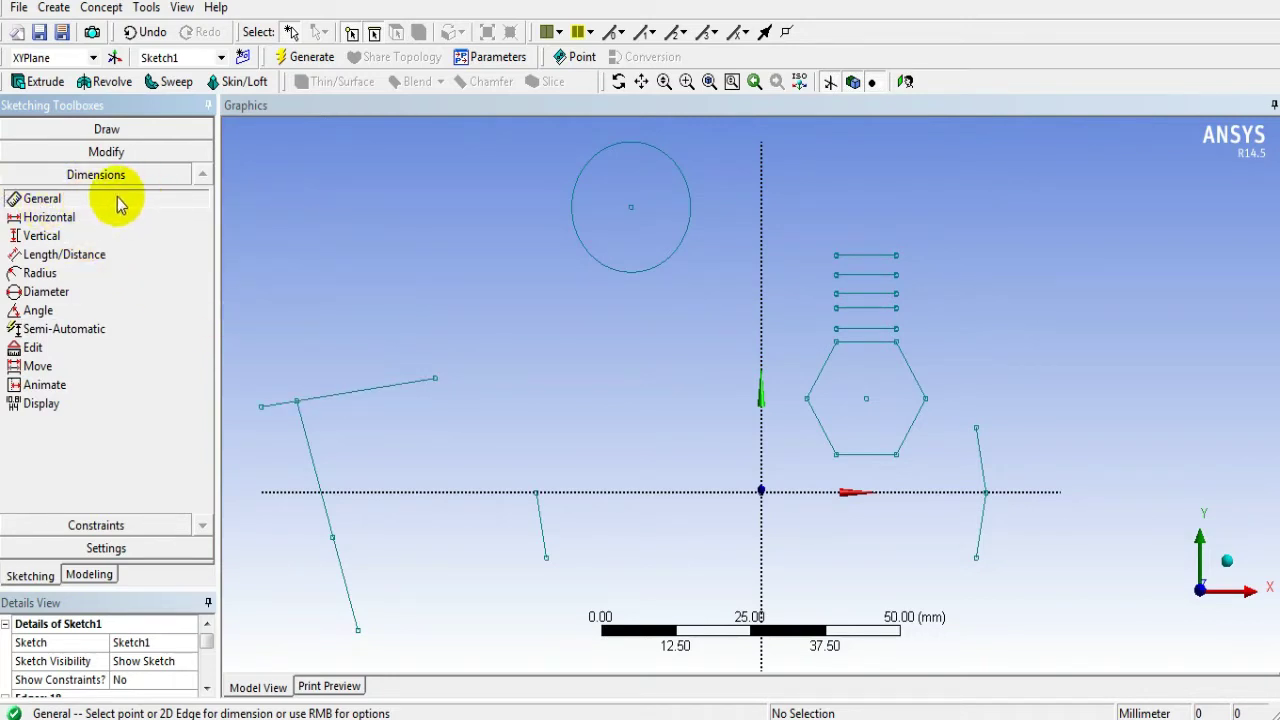
- Add a length dimension to the shallow slanted line and an alternate angle dimension between the horizontal axis and the steep line
click(361, 391)
click(352, 370)
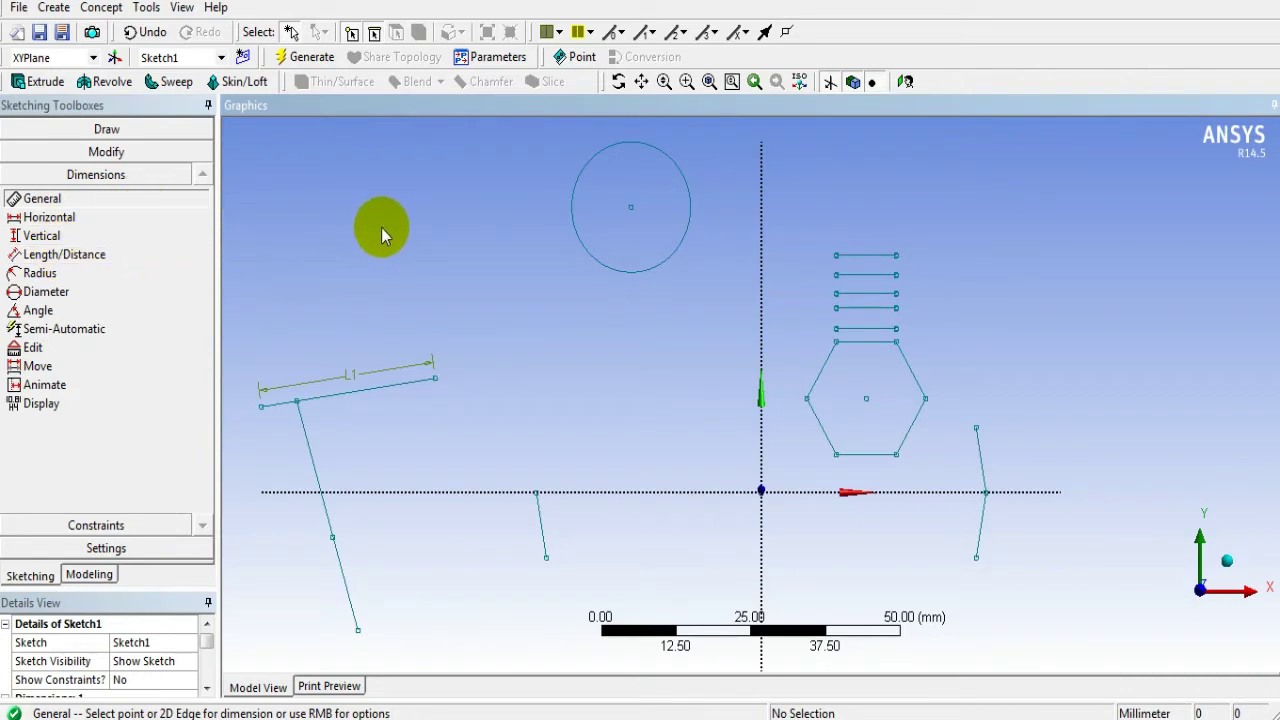
click(60, 312)
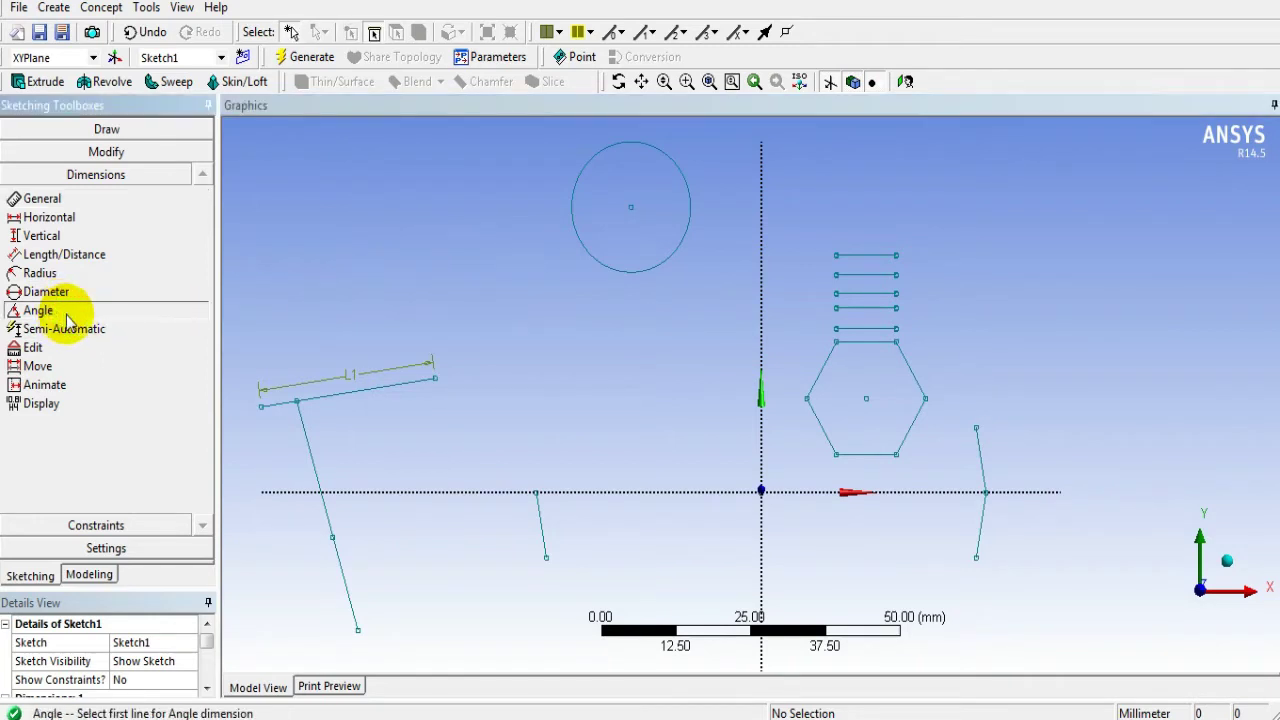
click(360, 492)
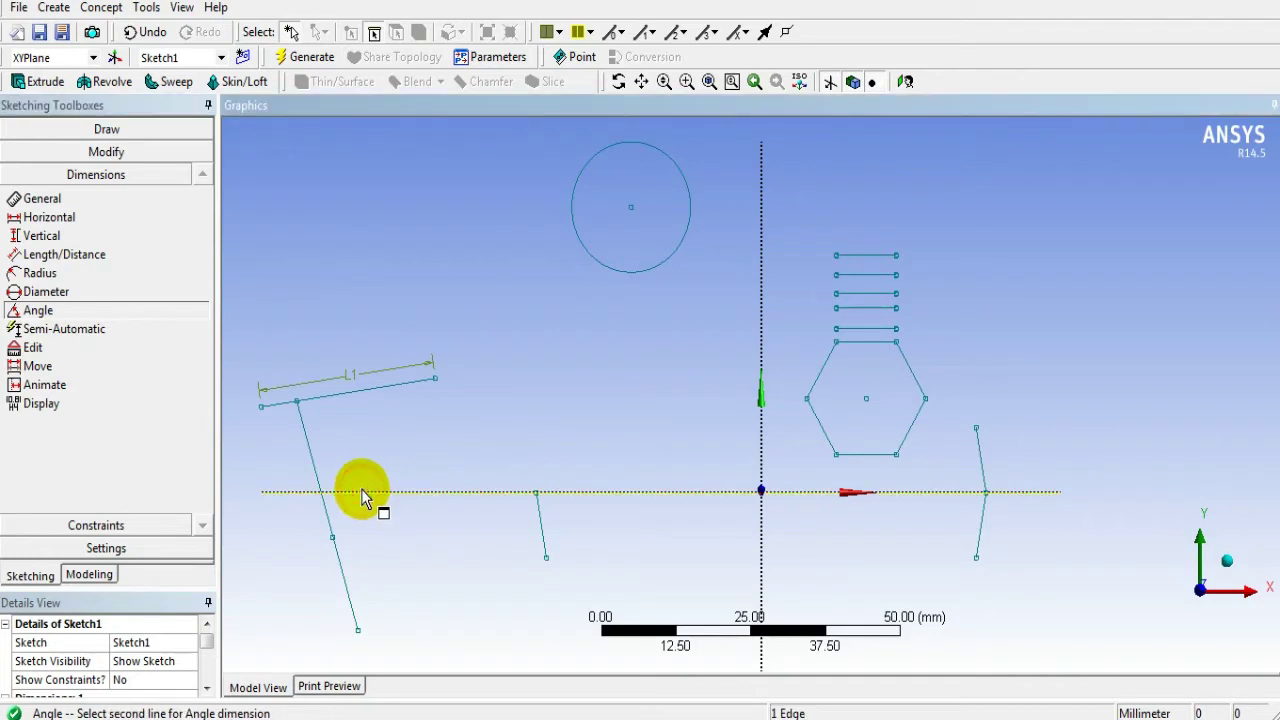
click(314, 466)
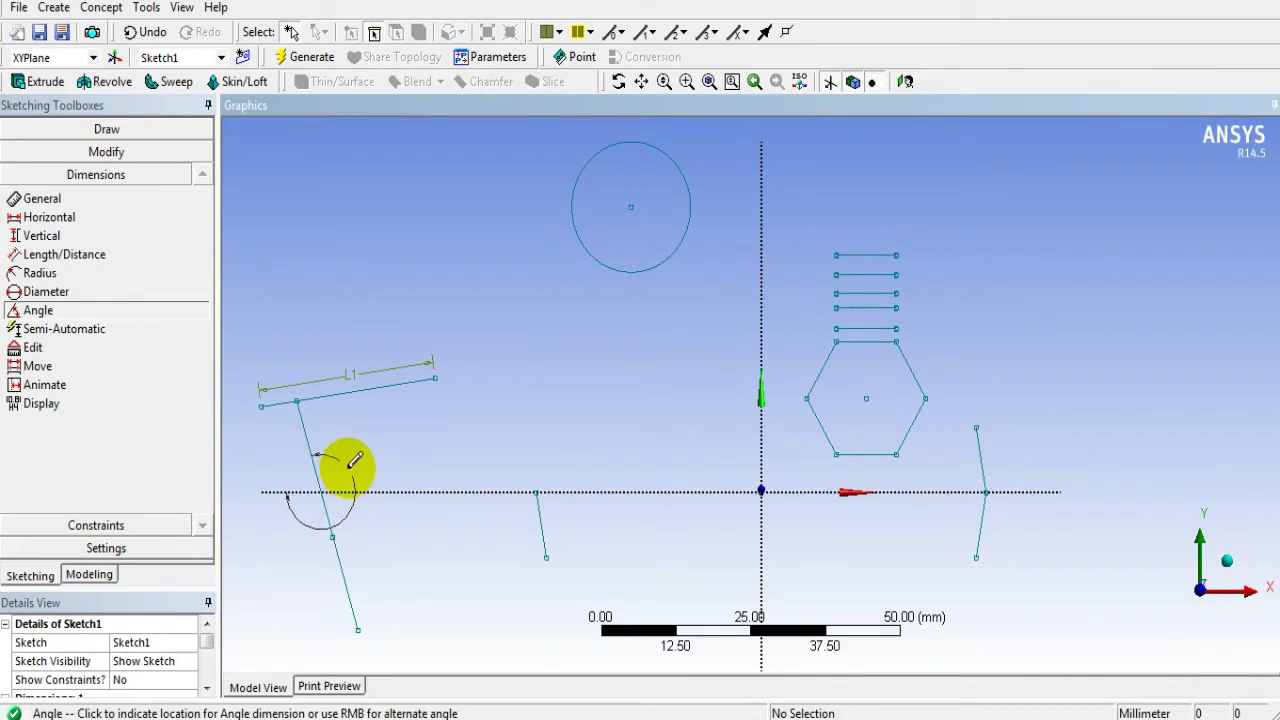
right_click(350, 476)
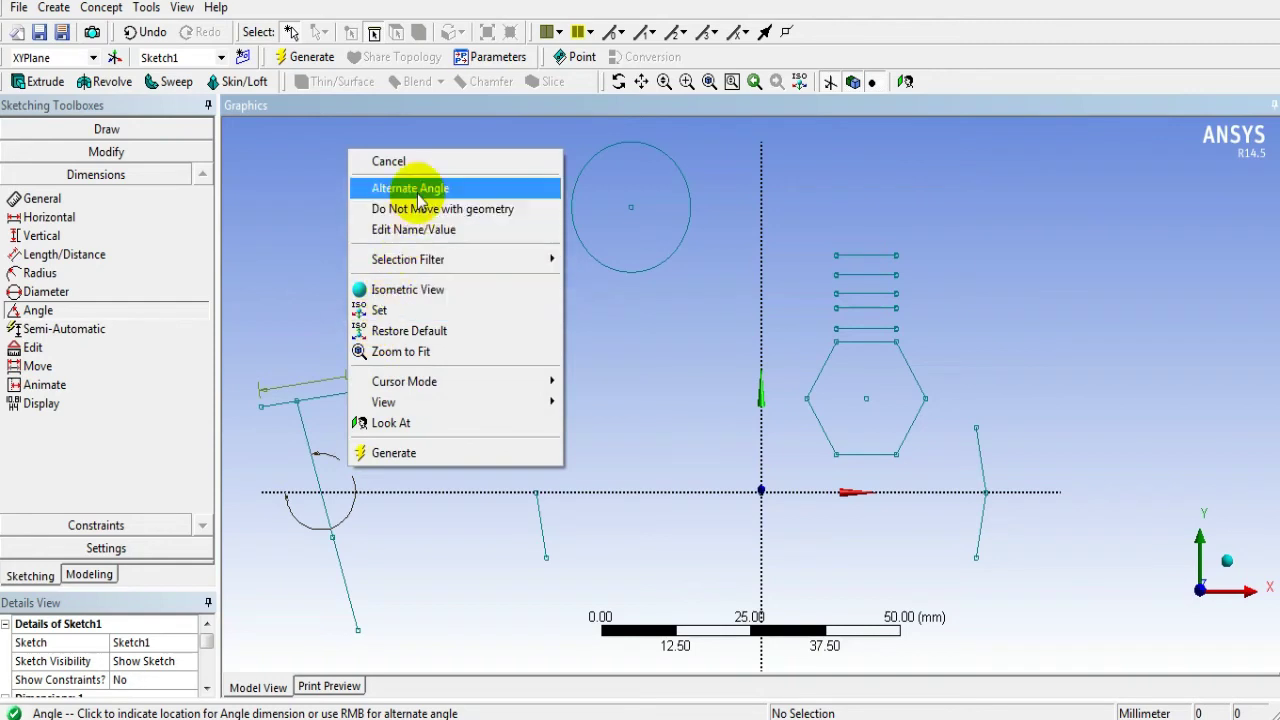
click(455, 190)
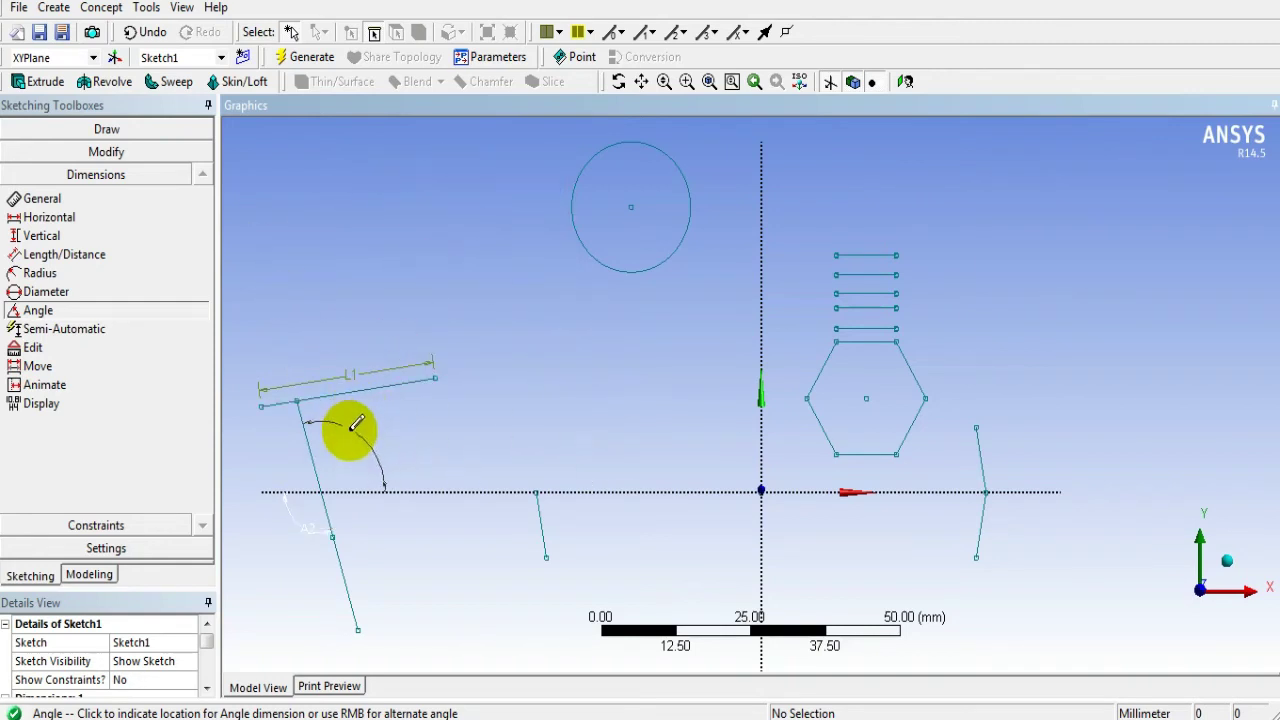
click(350, 456)
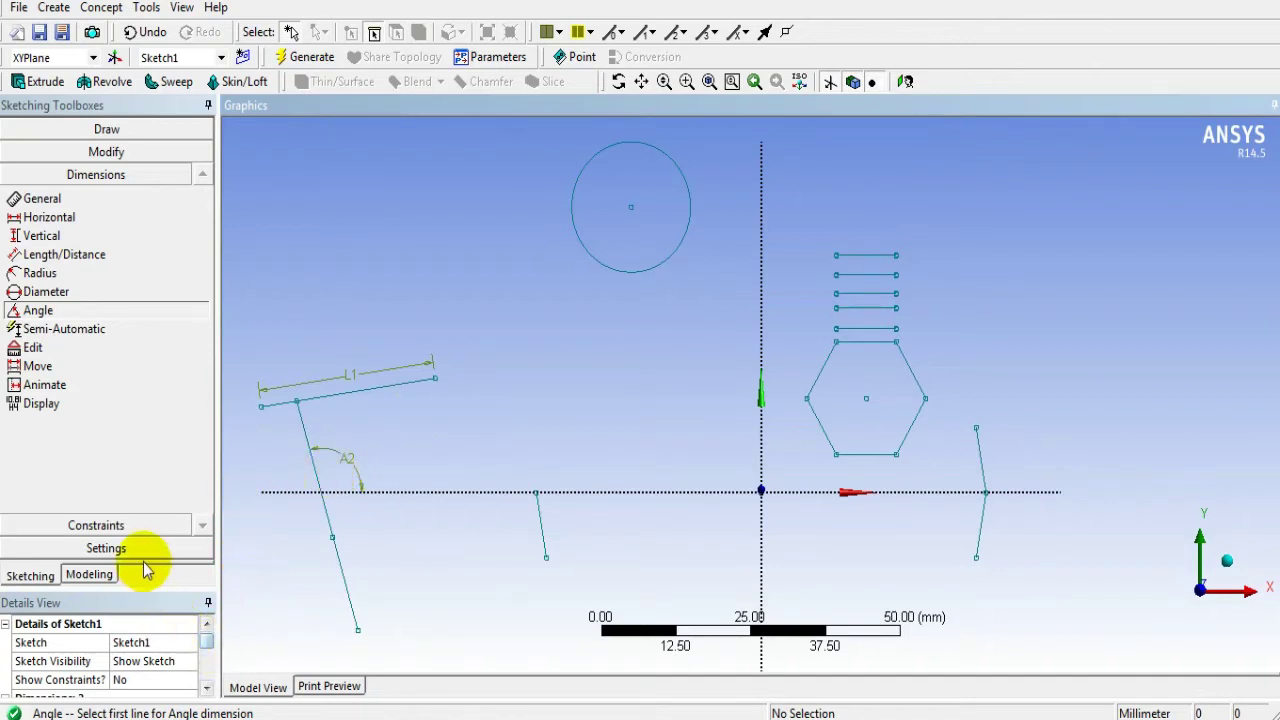
- Examine the values of the sketch's angle and length dimensions in the sketch details
drag(148, 591, 143, 504)
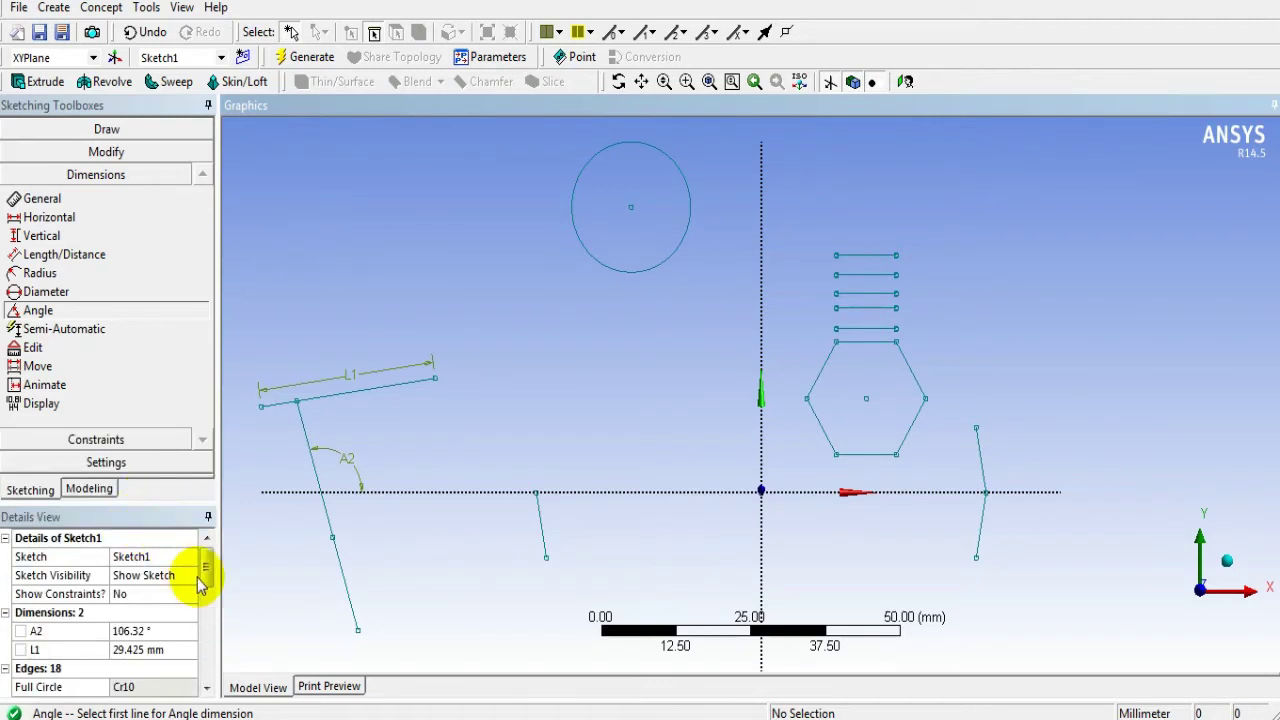
click(125, 631)
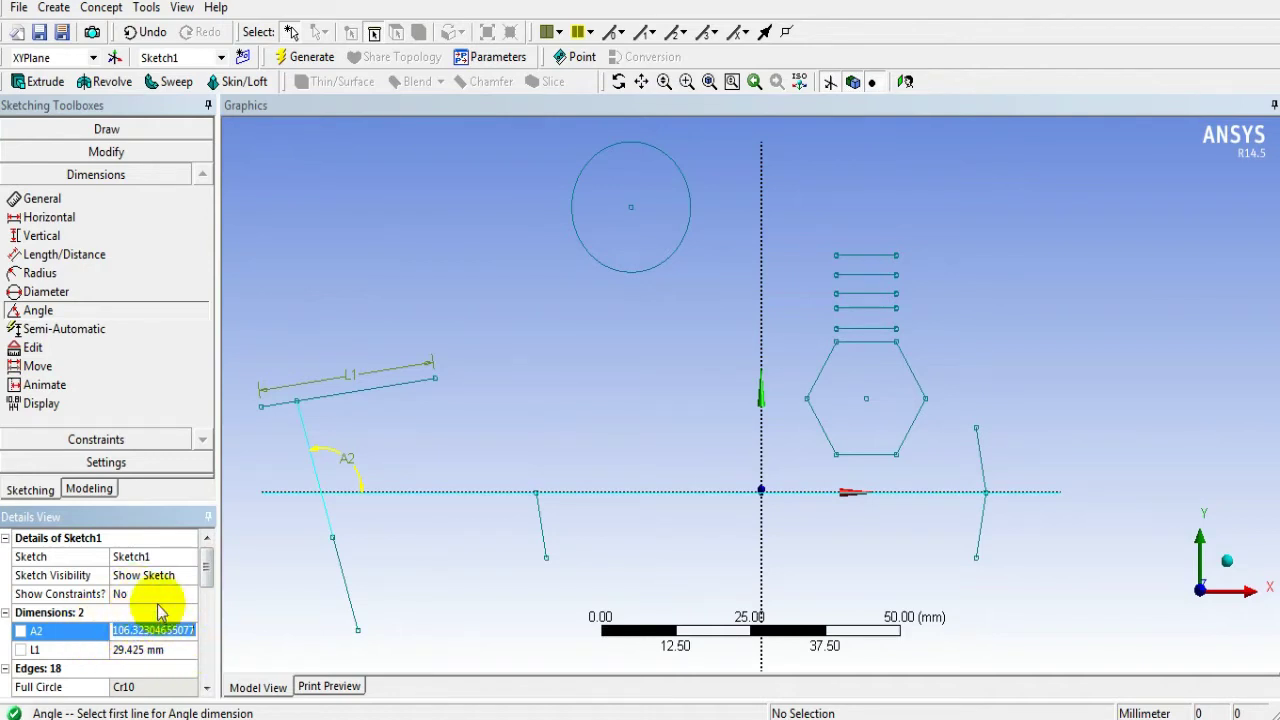
click(148, 651)
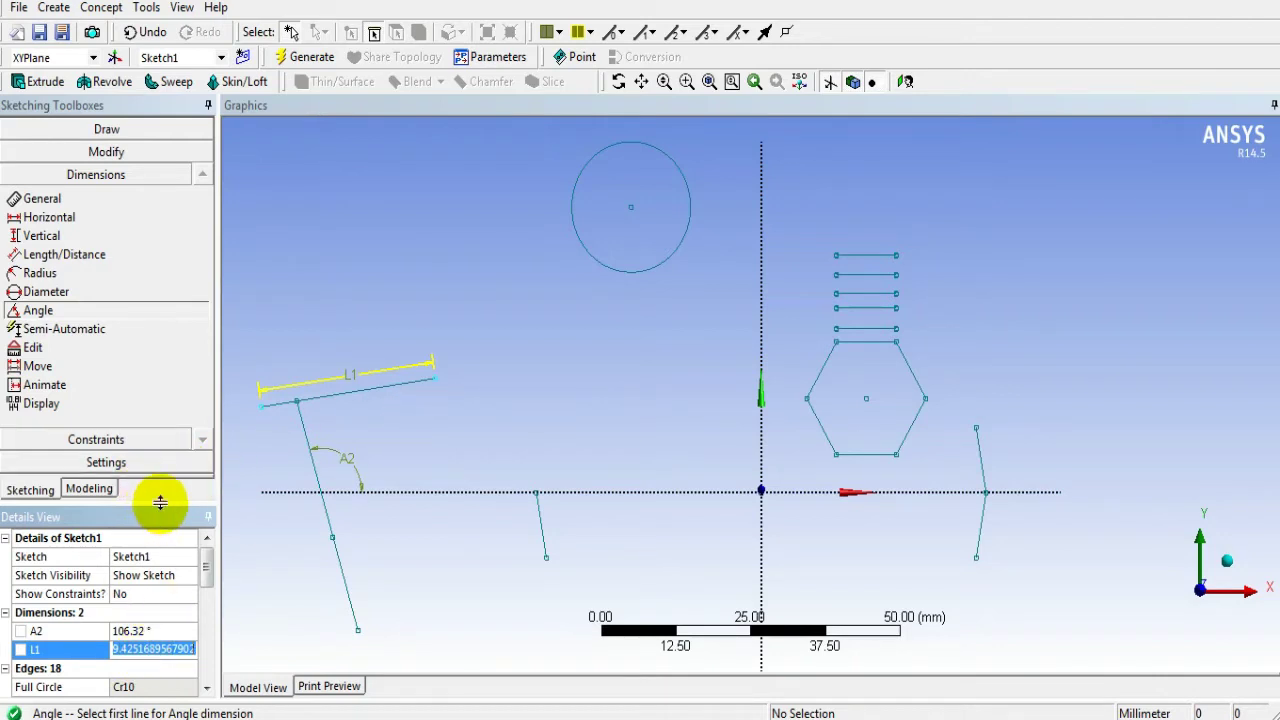
drag(160, 502, 171, 586)
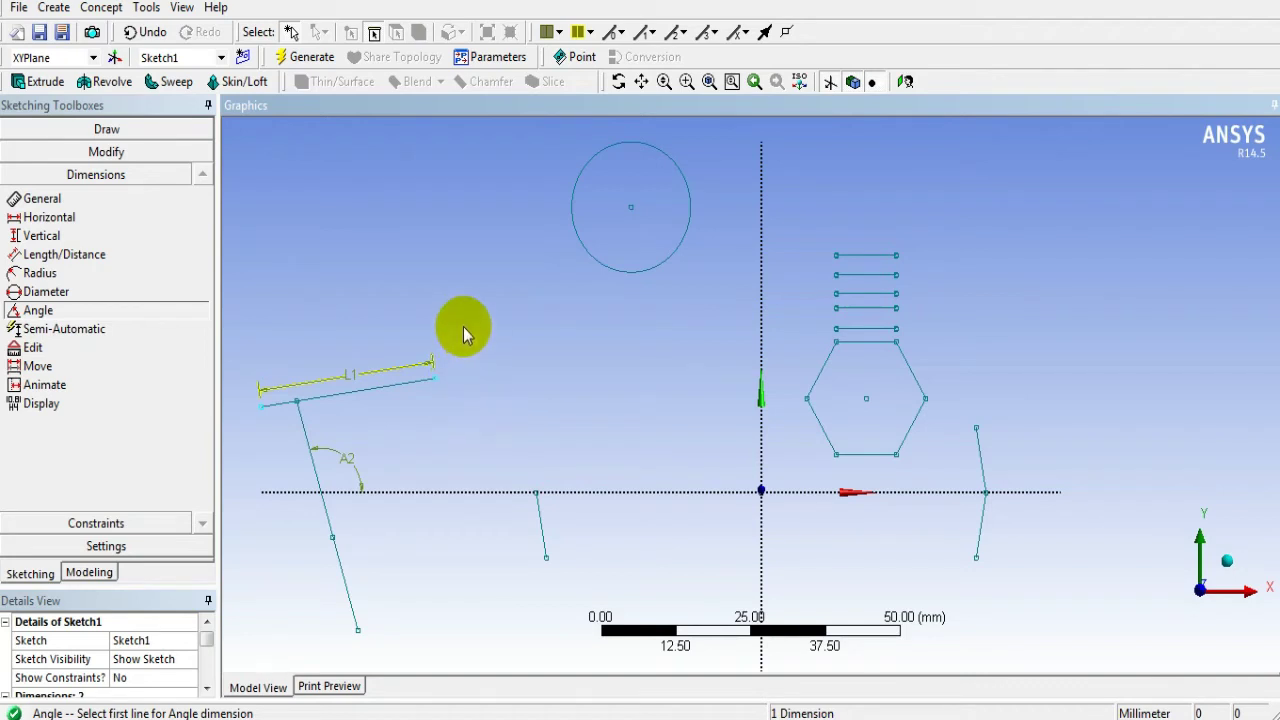
- Show the dimension values beside their names in the sketch and hide the values again
click(50, 405)
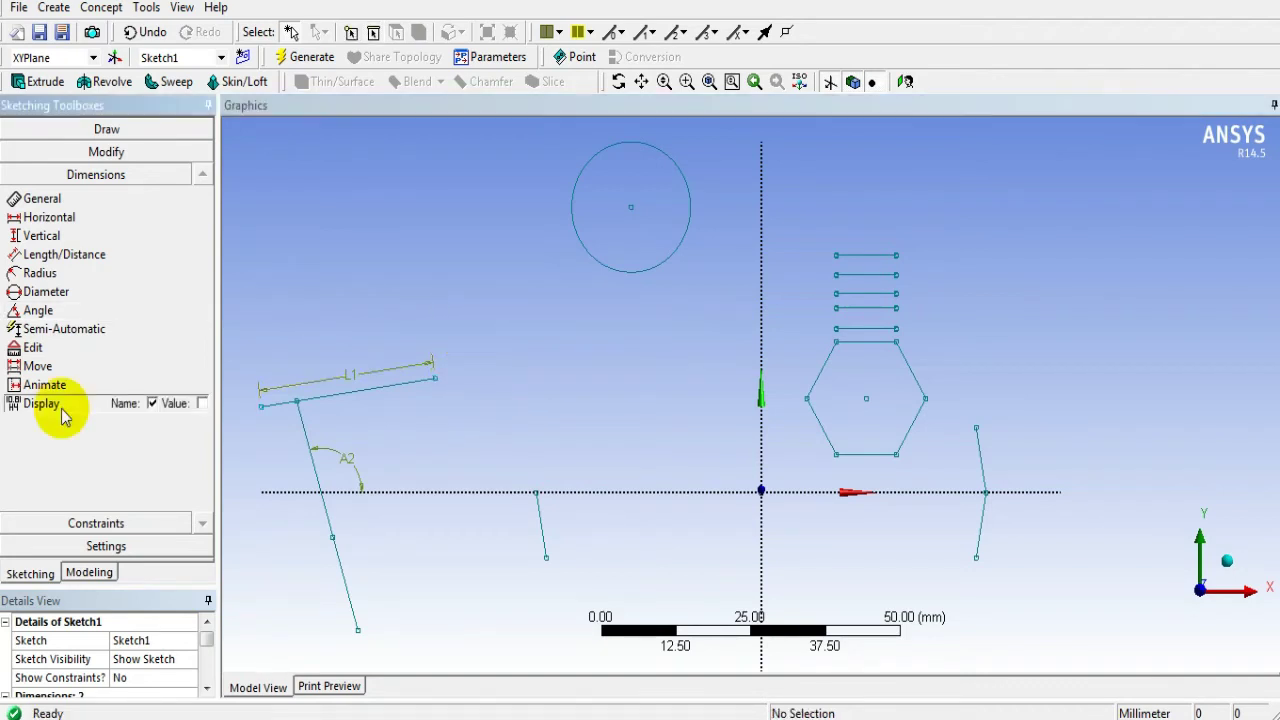
click(463, 378)
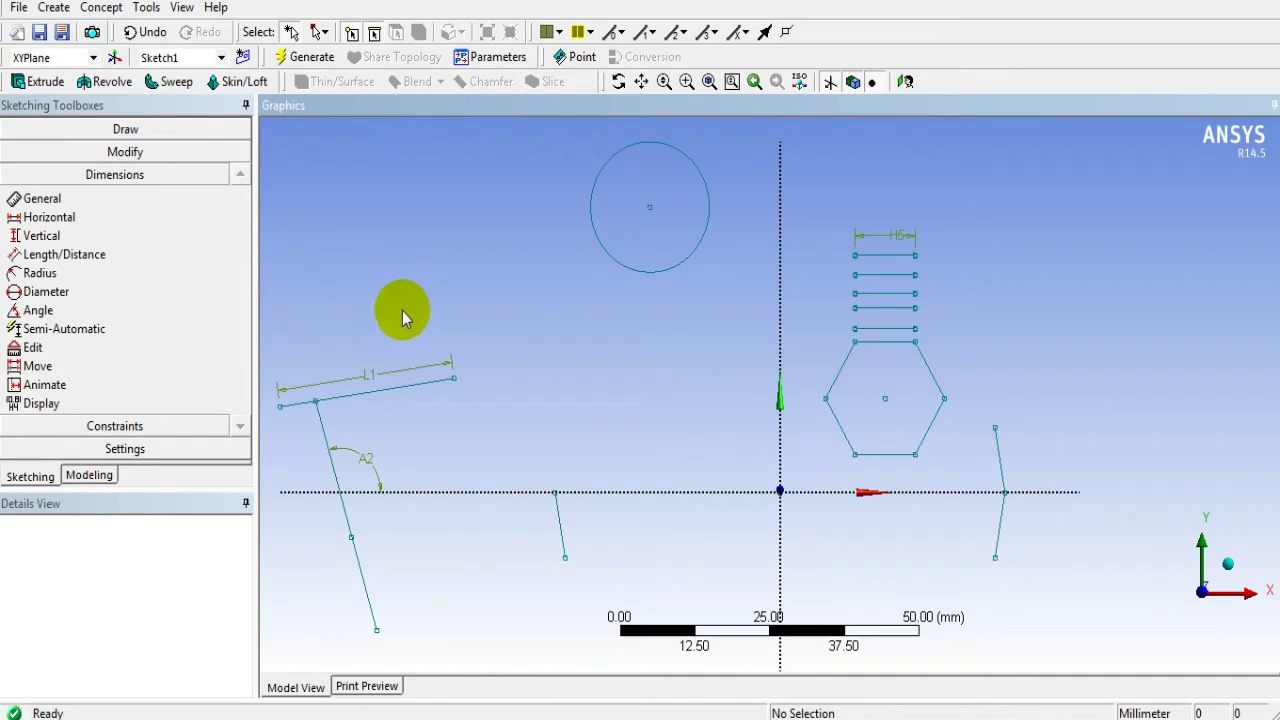
click(52, 405)
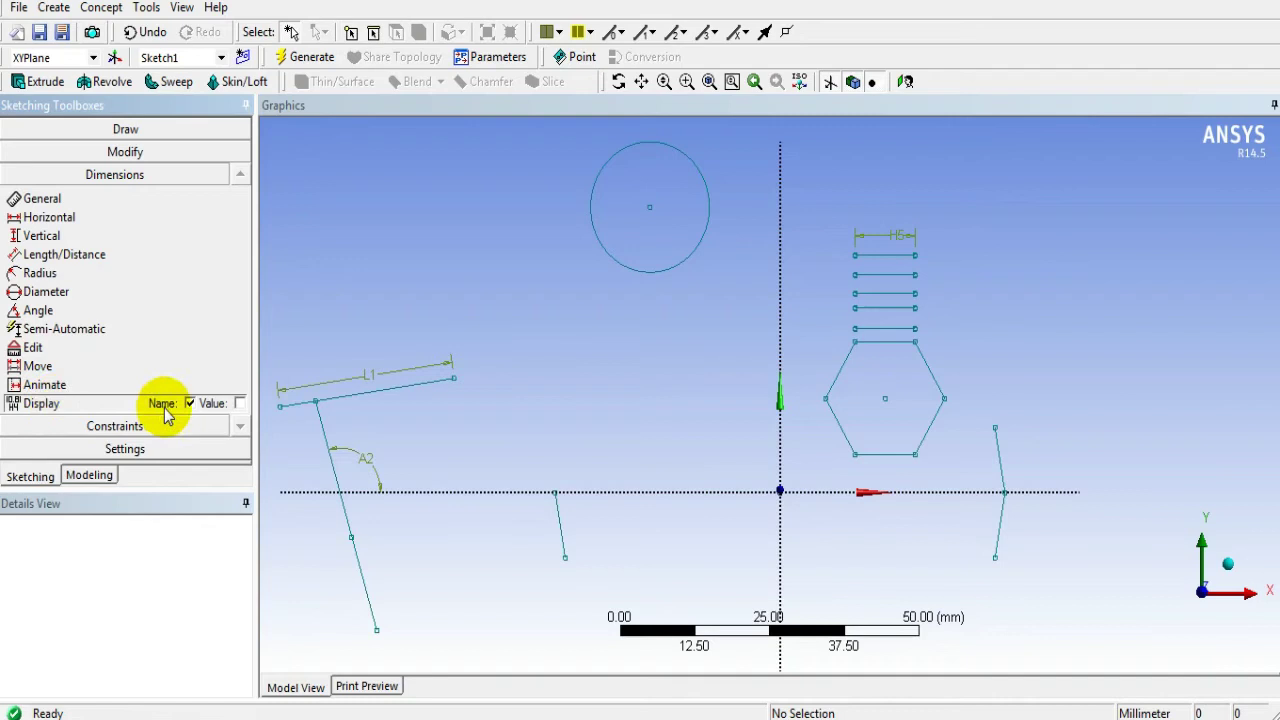
click(240, 403)
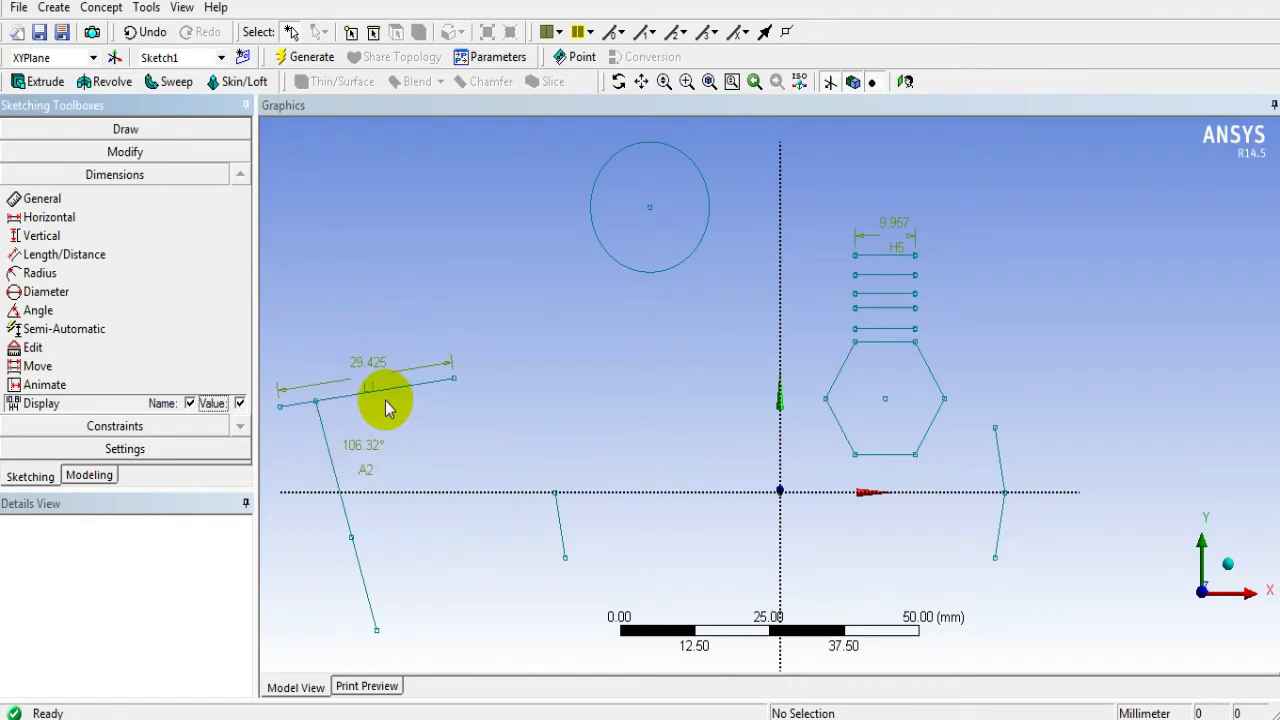
click(239, 403)
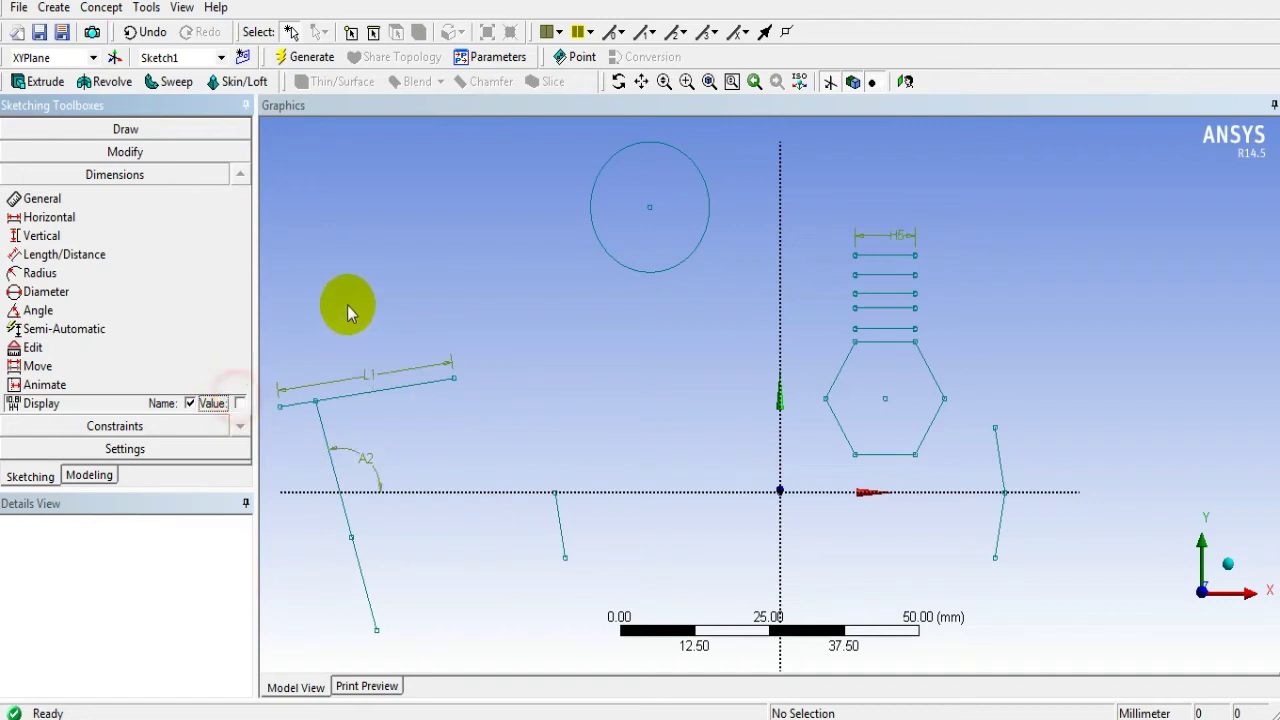
click(348, 308)
- Make the free lower endpoint of the short line below the horizontal axis coincident with the long steep line's lower endpoint
click(162, 426)
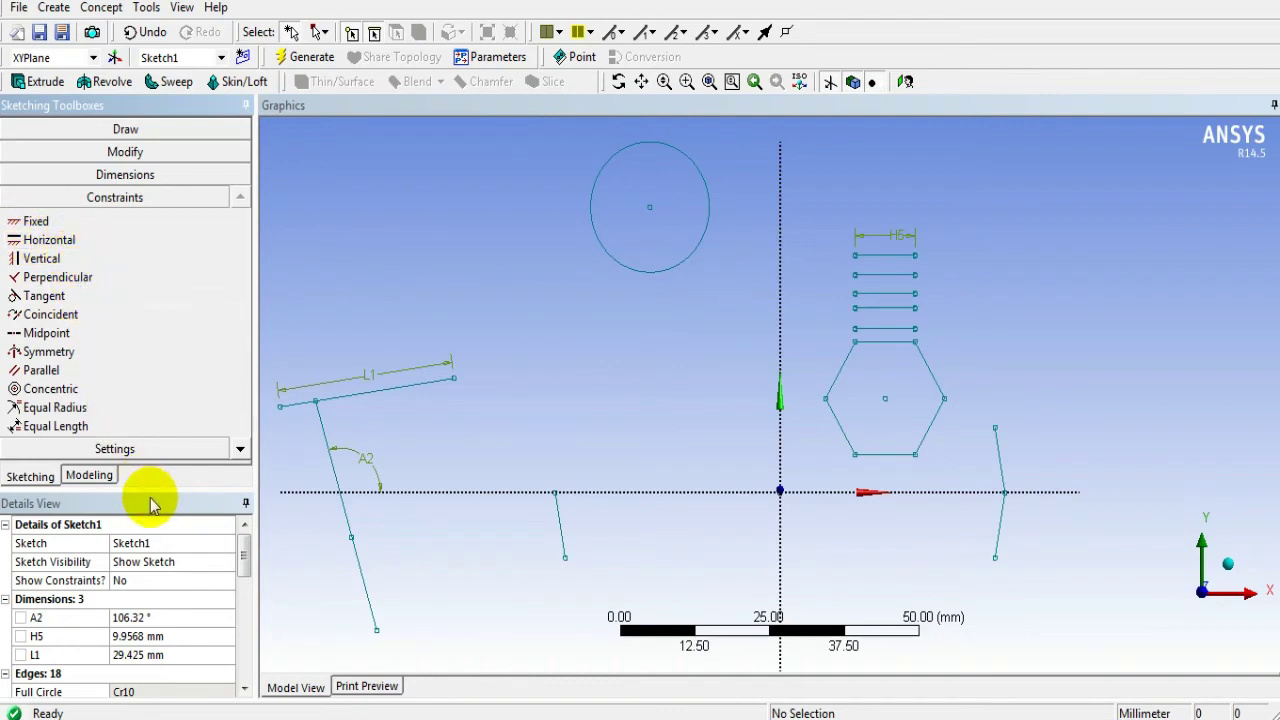
drag(157, 491, 161, 541)
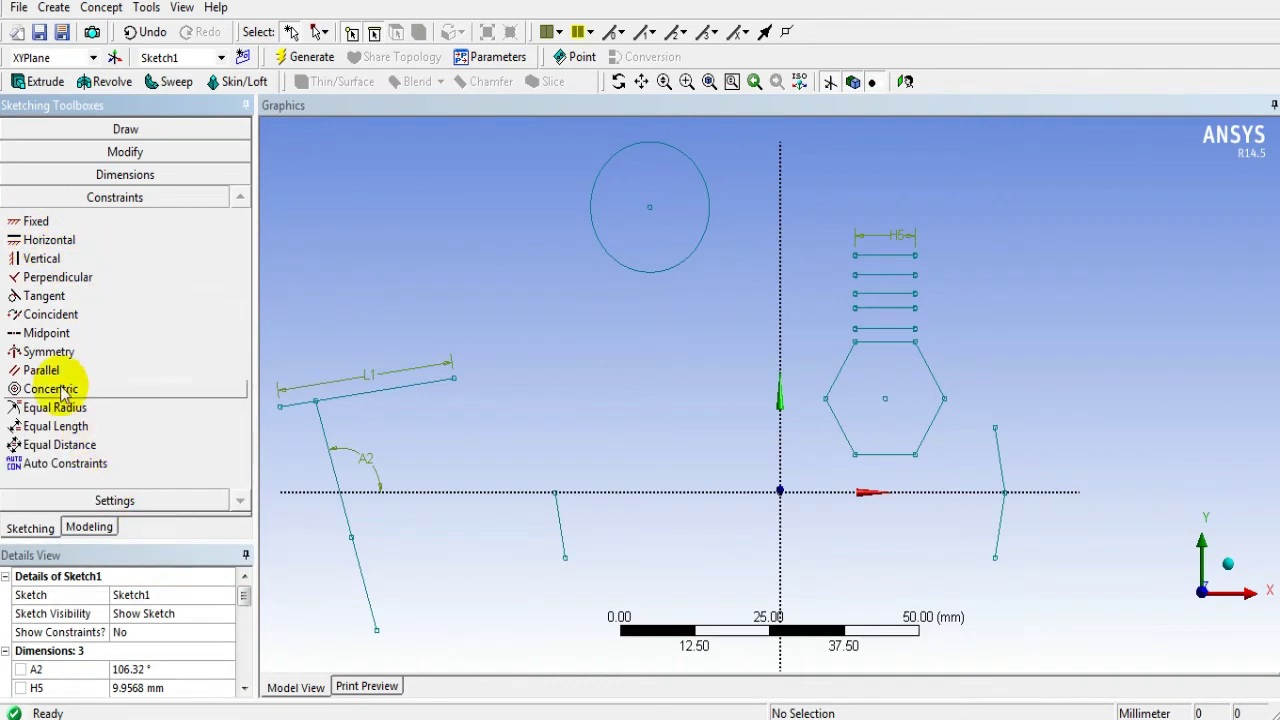
click(60, 318)
click(566, 557)
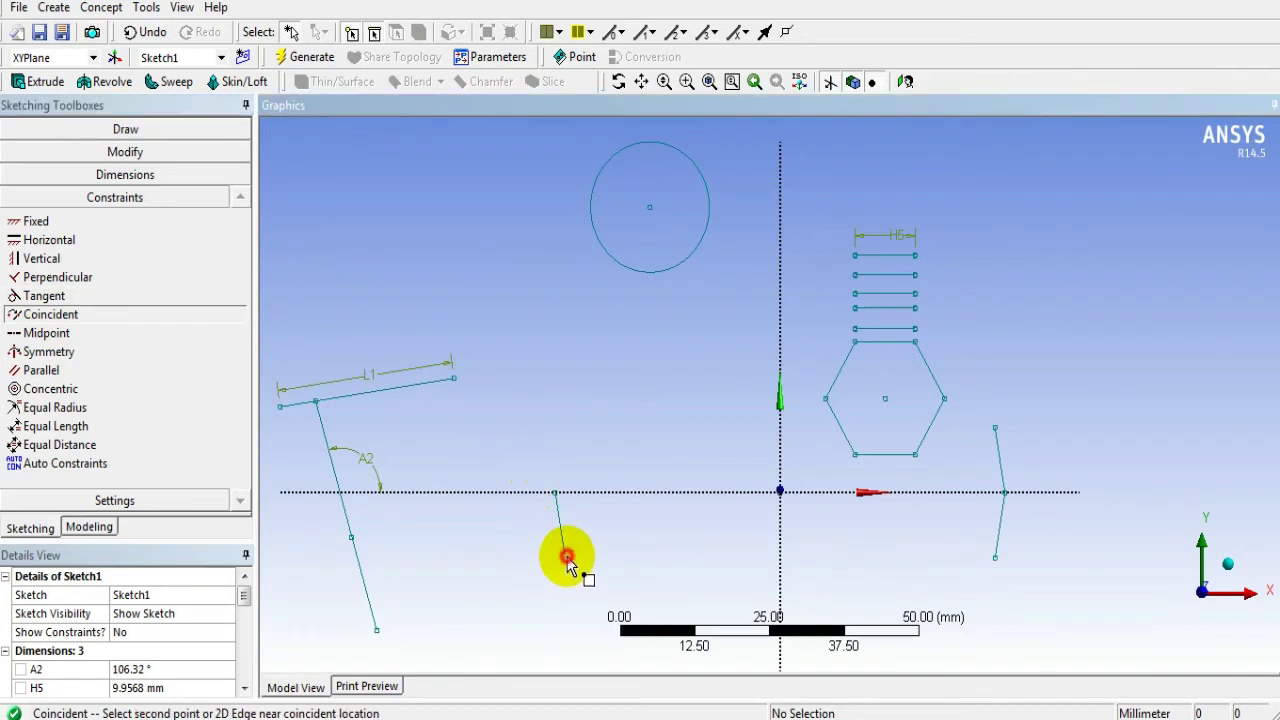
click(376, 629)
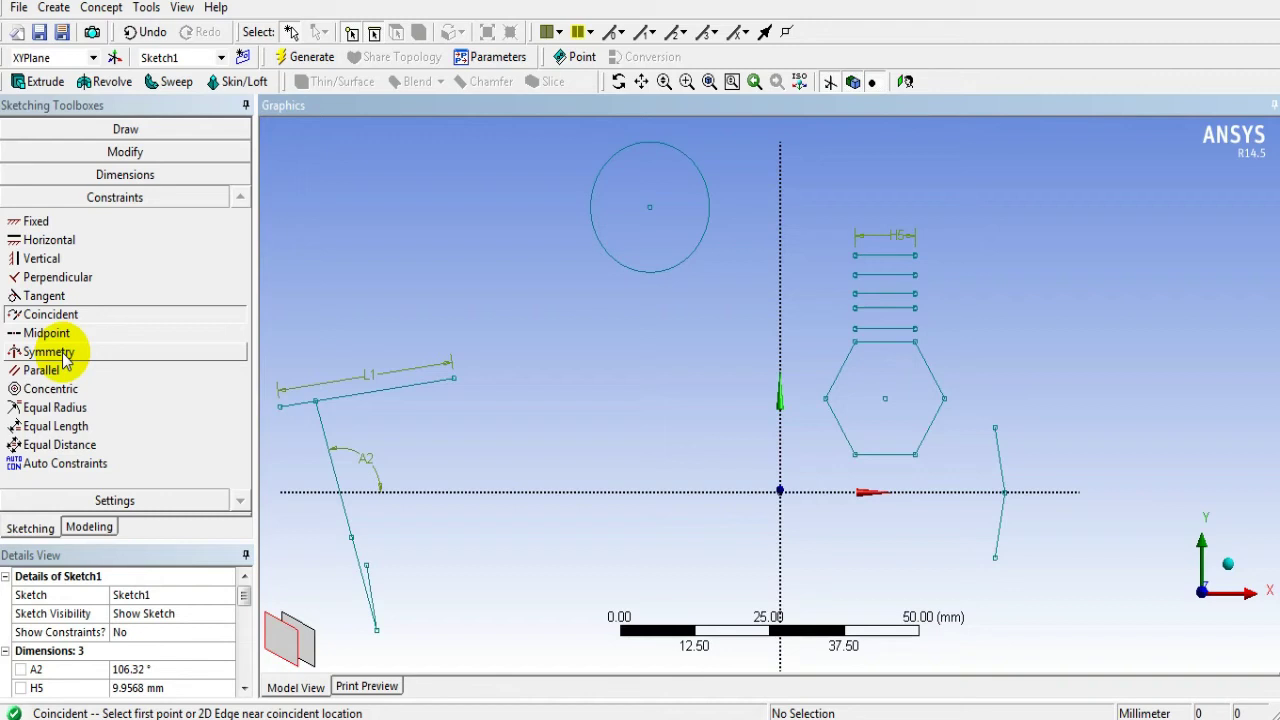
key(Escape)
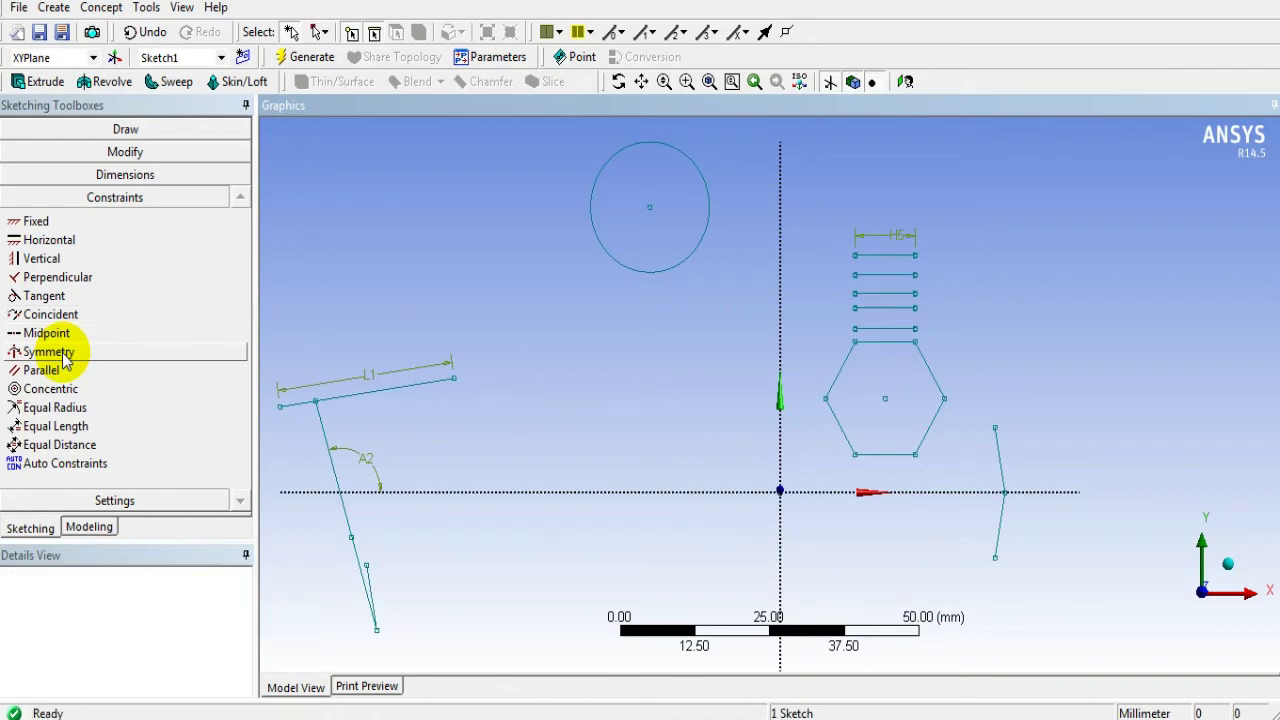
click(355, 285)
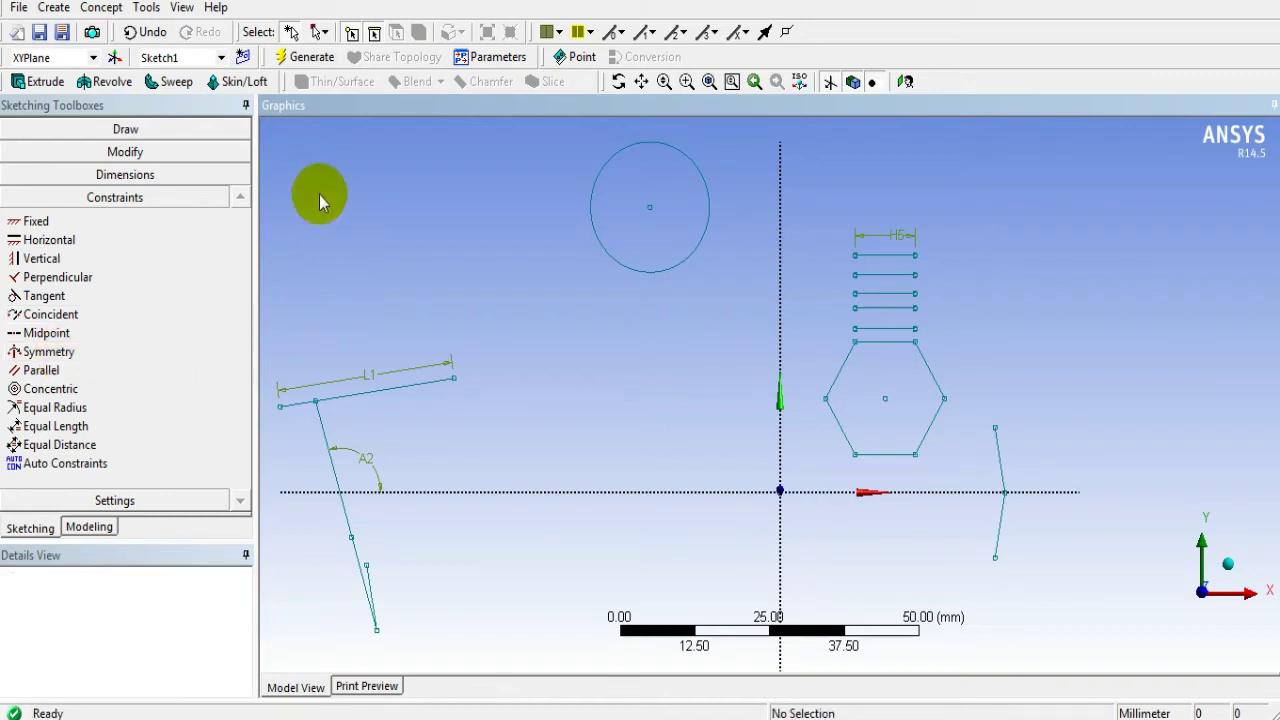
- Draw two short, slightly slanted lines above the horizontal axis, one on each side of the vertical axis
click(127, 127)
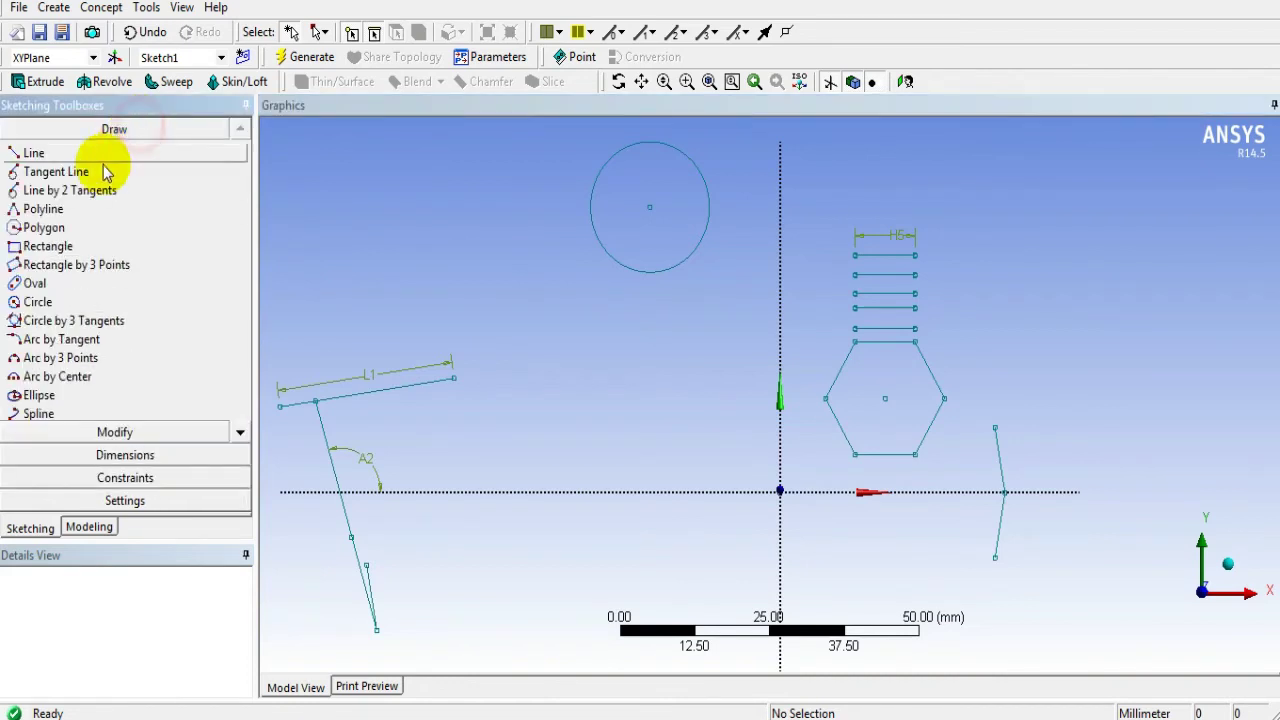
click(28, 152)
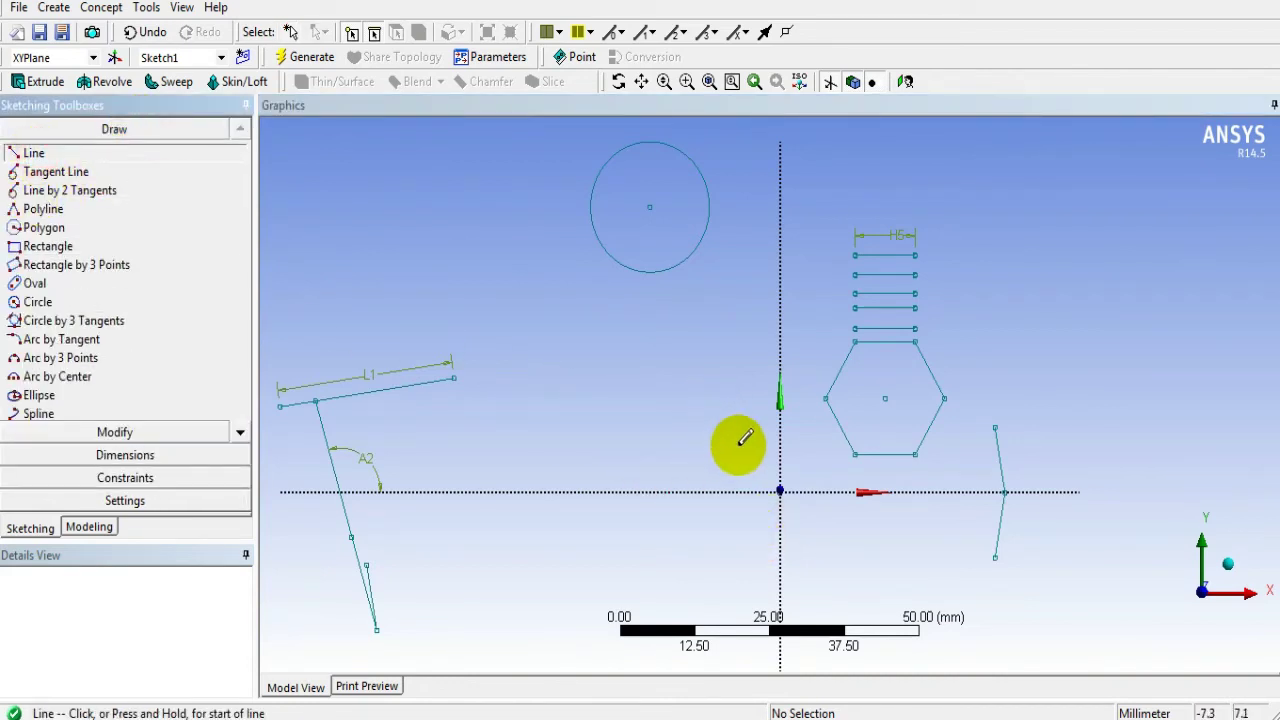
mouse_move(746, 428)
mouse_down()
mouse_move(735, 476)
mouse_move(807, 470)
mouse_move(813, 421)
mouse_up()
key(Escape)
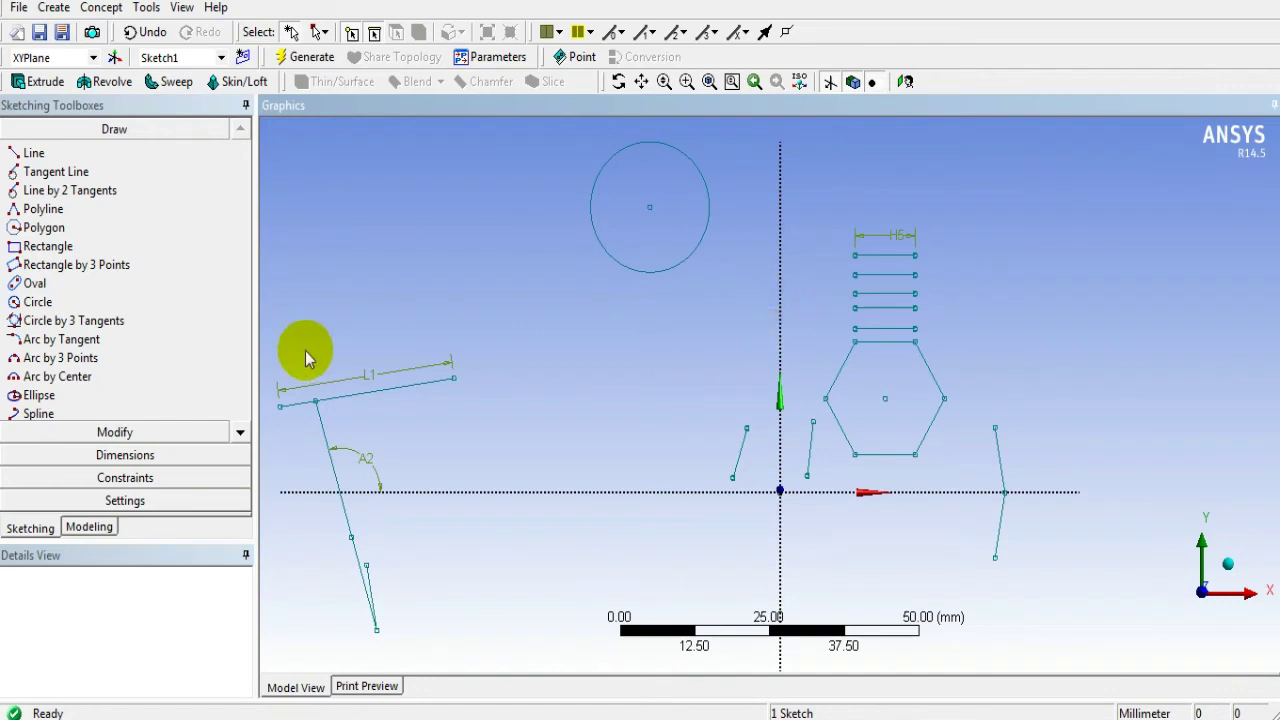
- Apply a Symmetry constraint to the two short lines flanking the origin, using the vertical axis as the symmetry axis
click(118, 477)
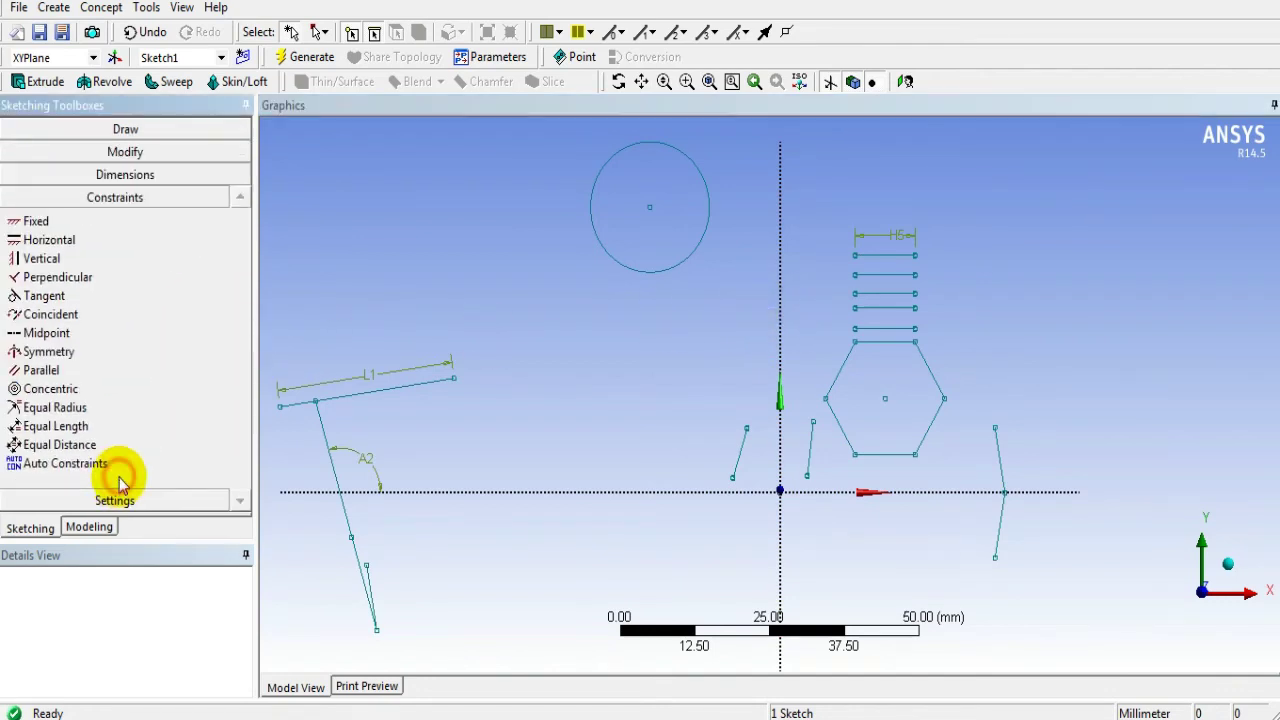
click(45, 352)
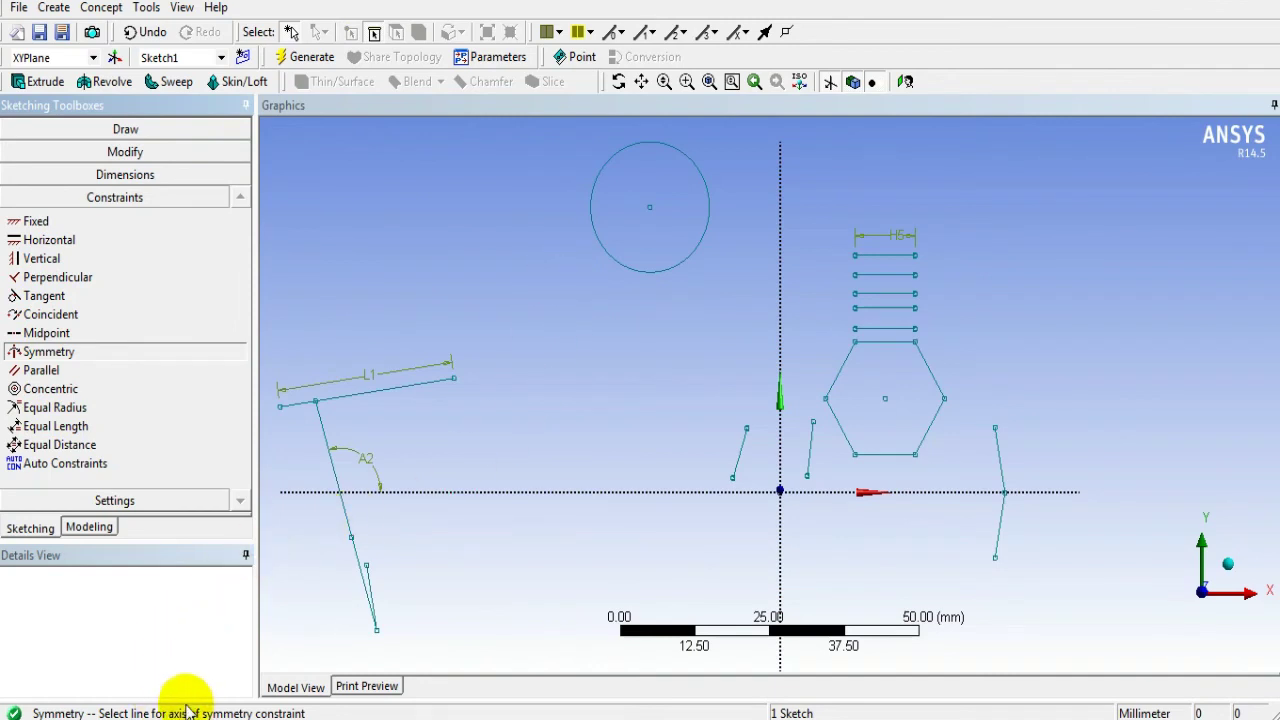
click(780, 300)
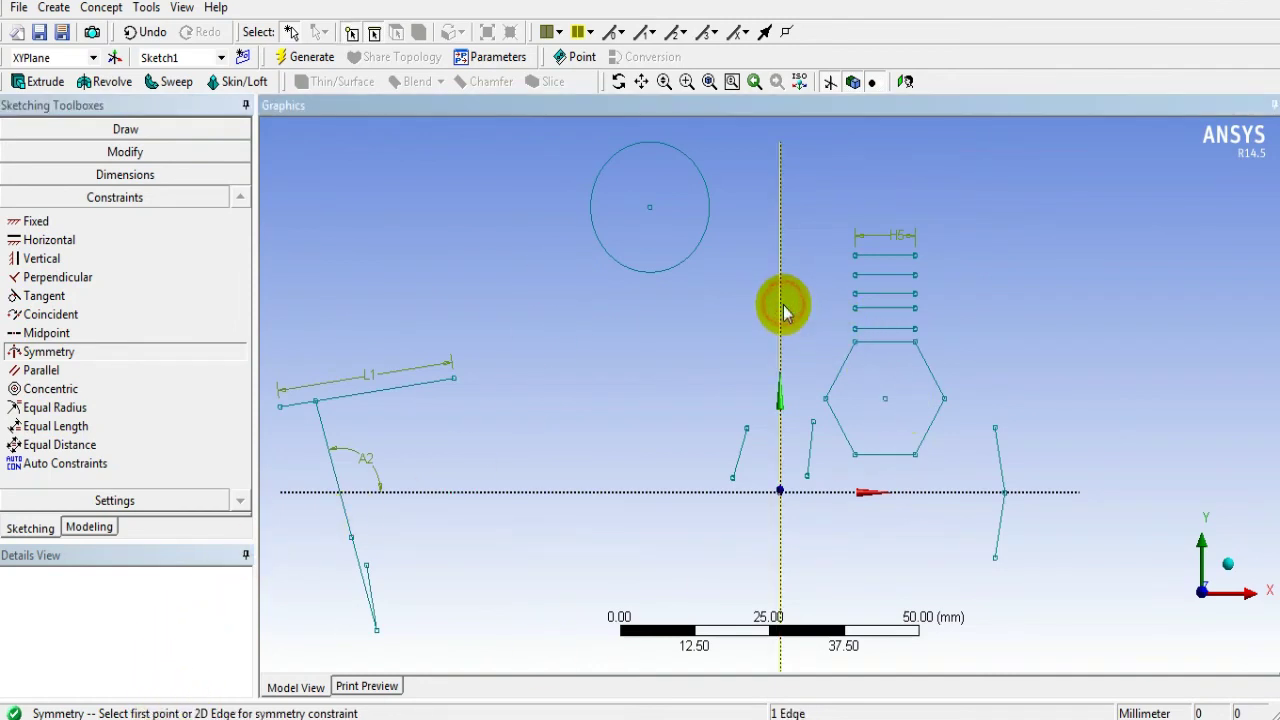
click(740, 450)
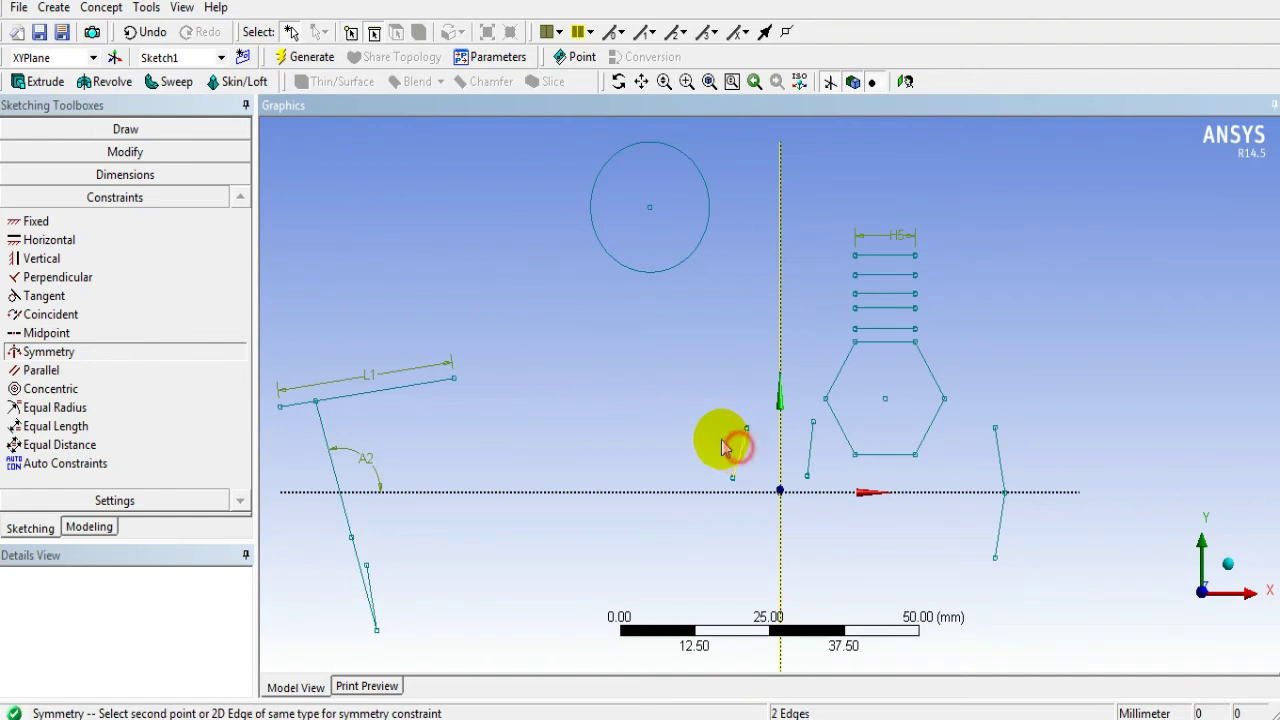
click(812, 458)
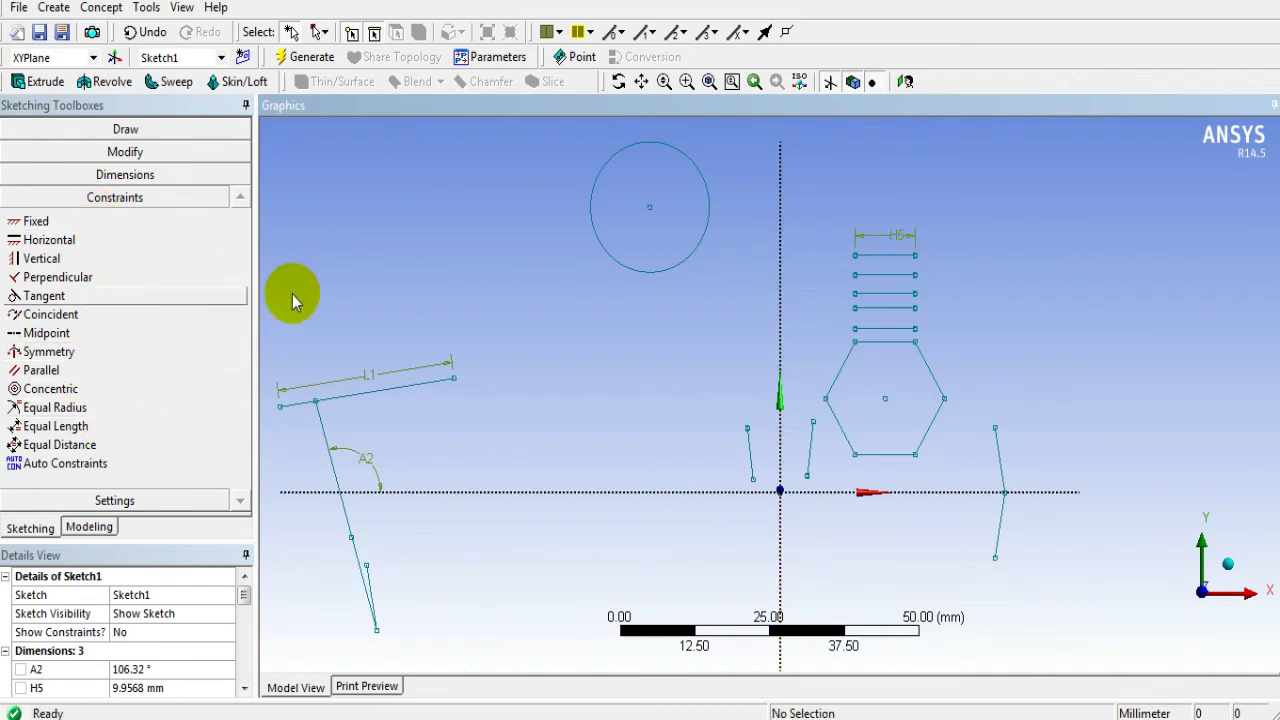
- Show the 2D sketching grid, hide it again, and return to the drawing tools
click(114, 500)
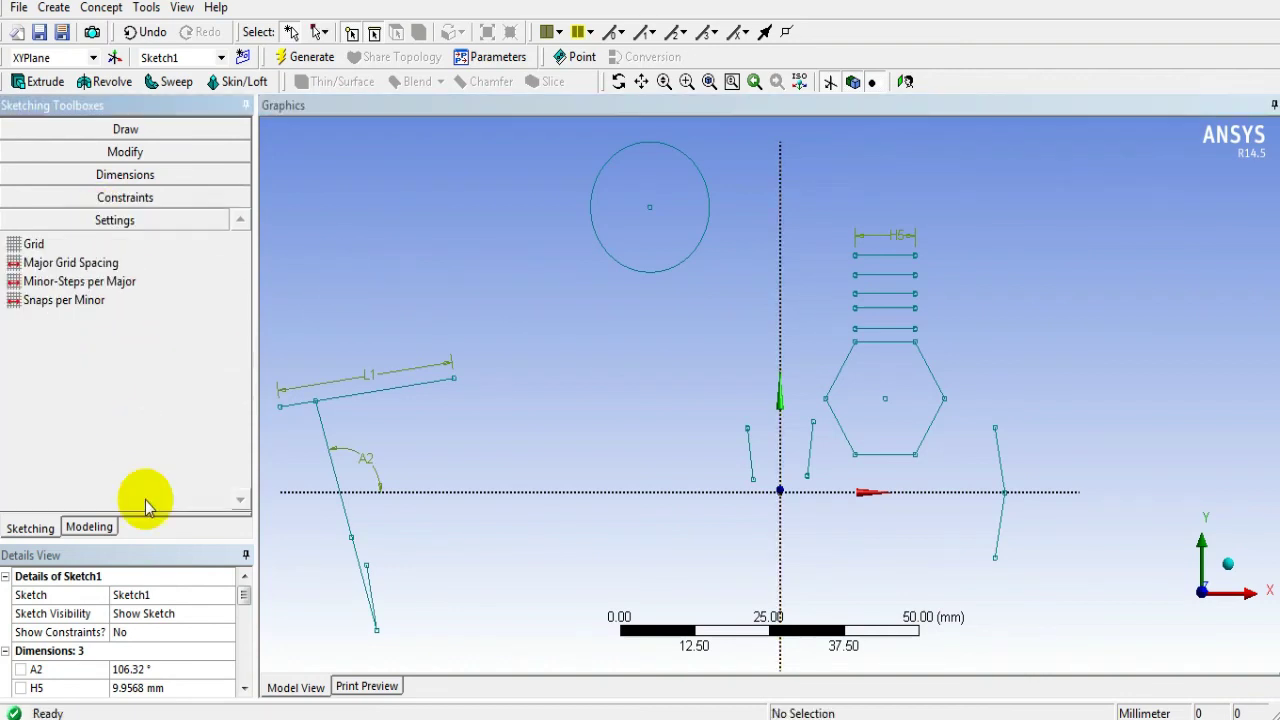
click(22, 244)
click(194, 244)
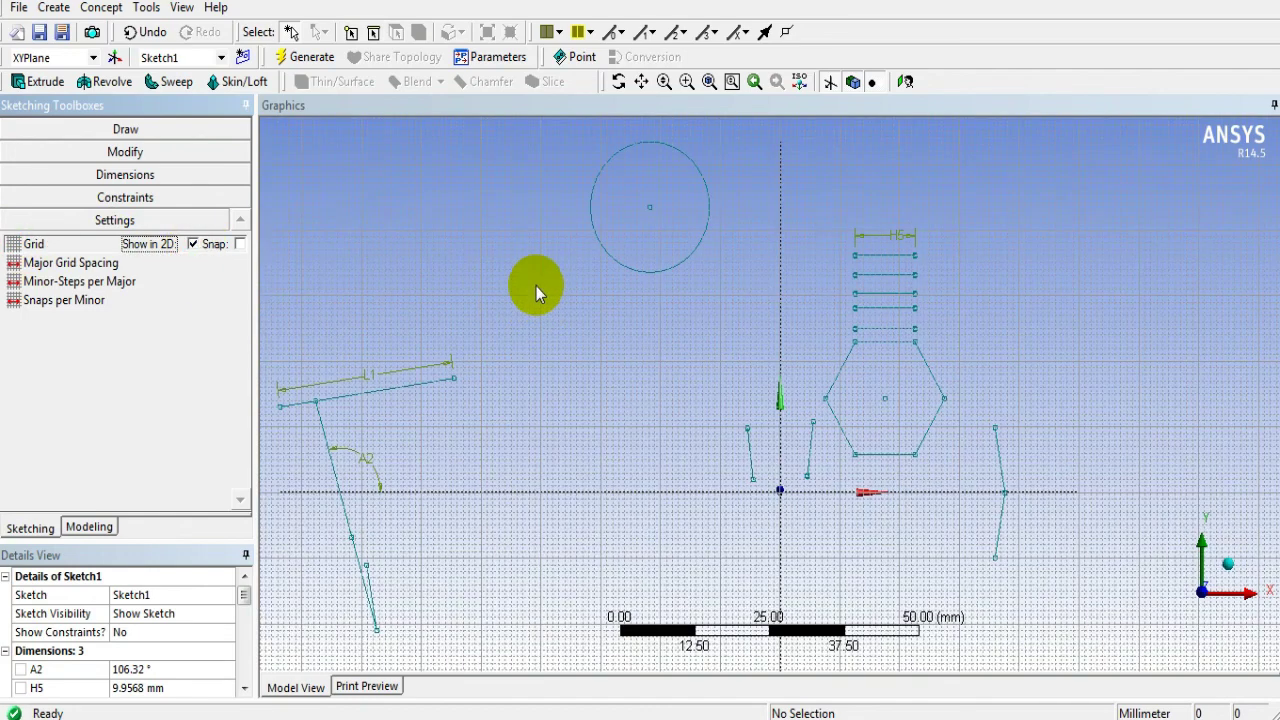
click(192, 244)
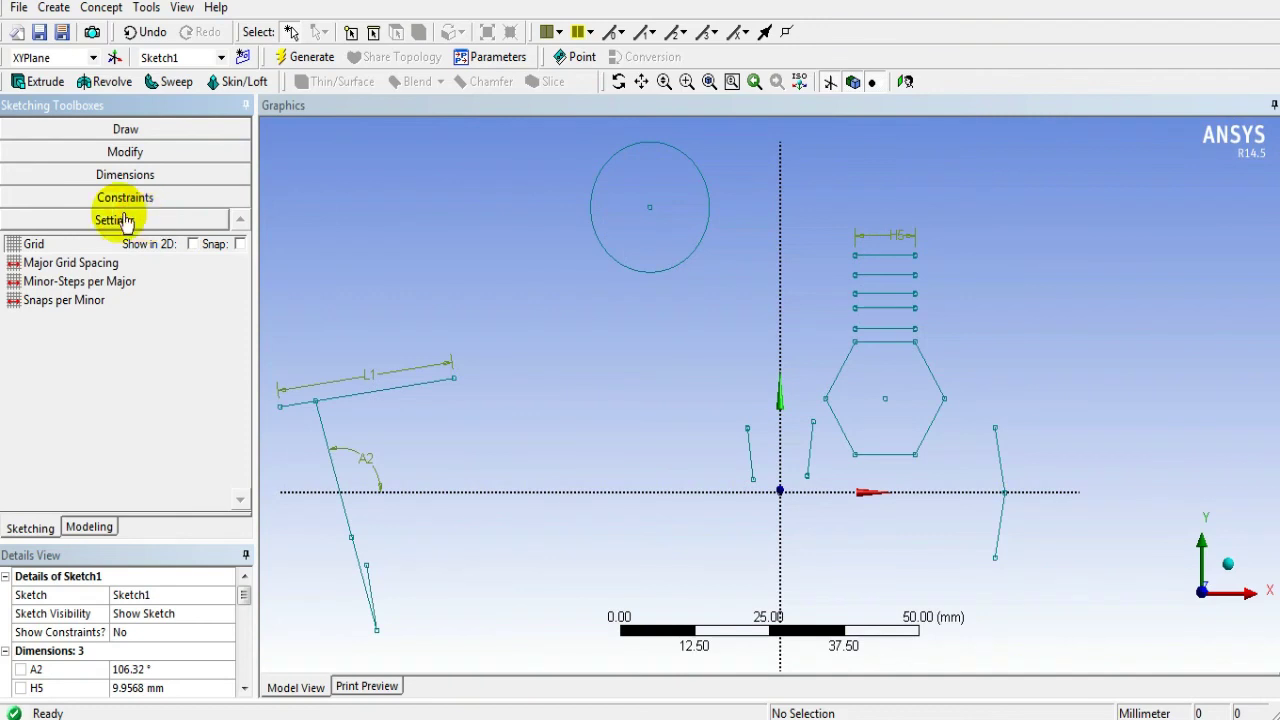
click(122, 130)
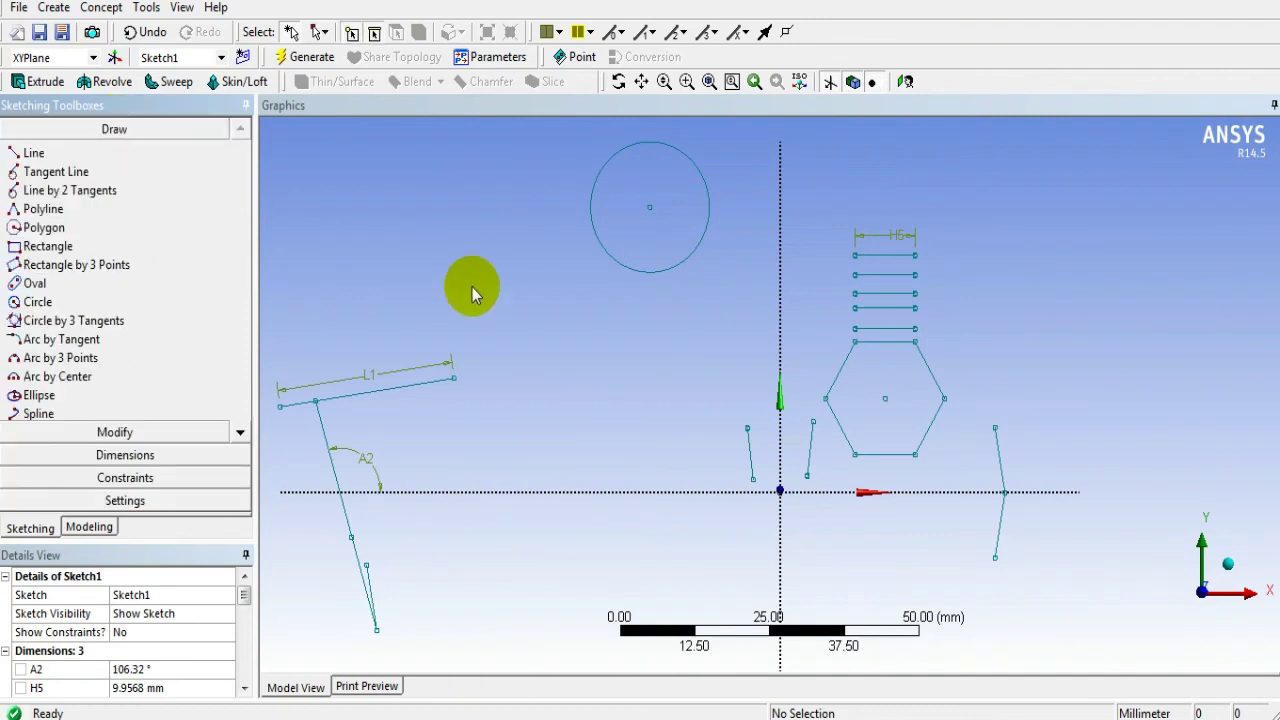